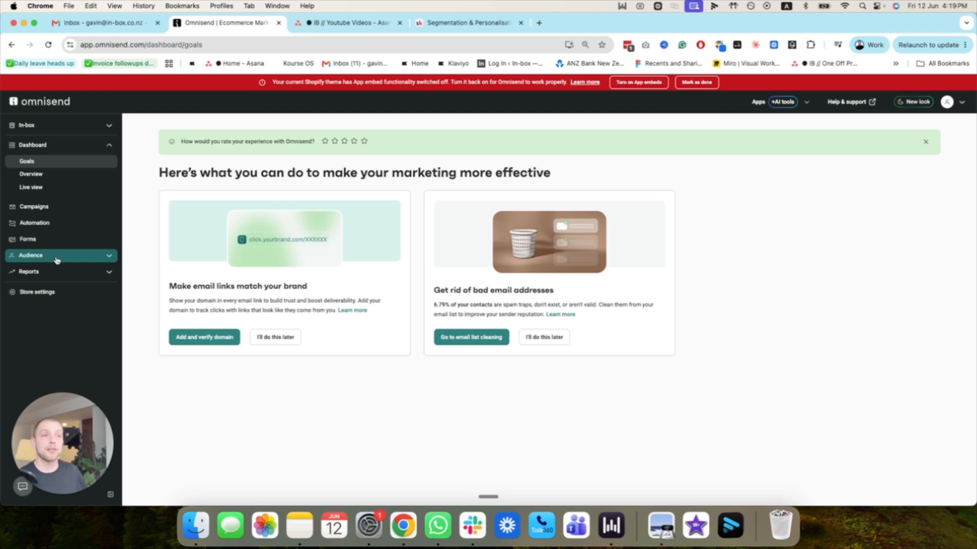
Go to the audience segments and start creating a new segment from scratch.
click(57, 261)
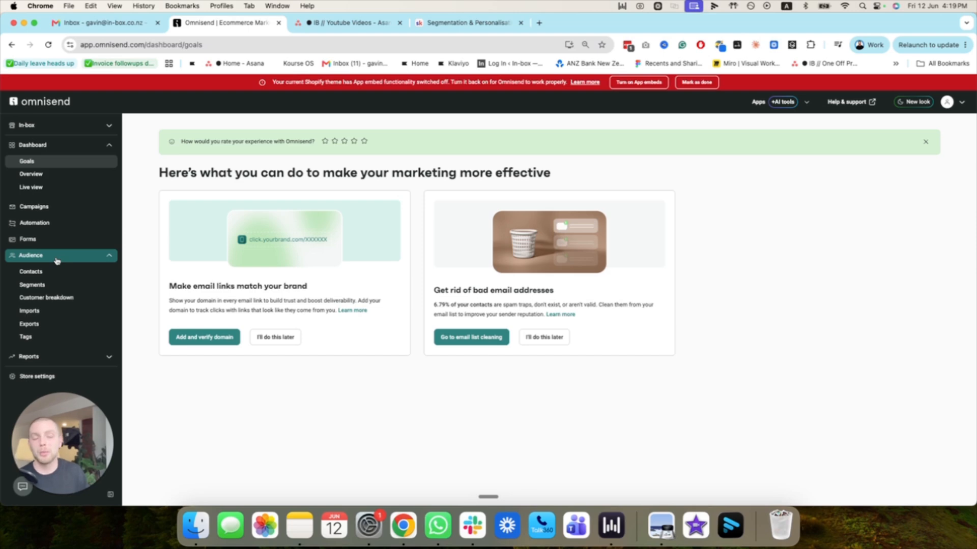
click(40, 287)
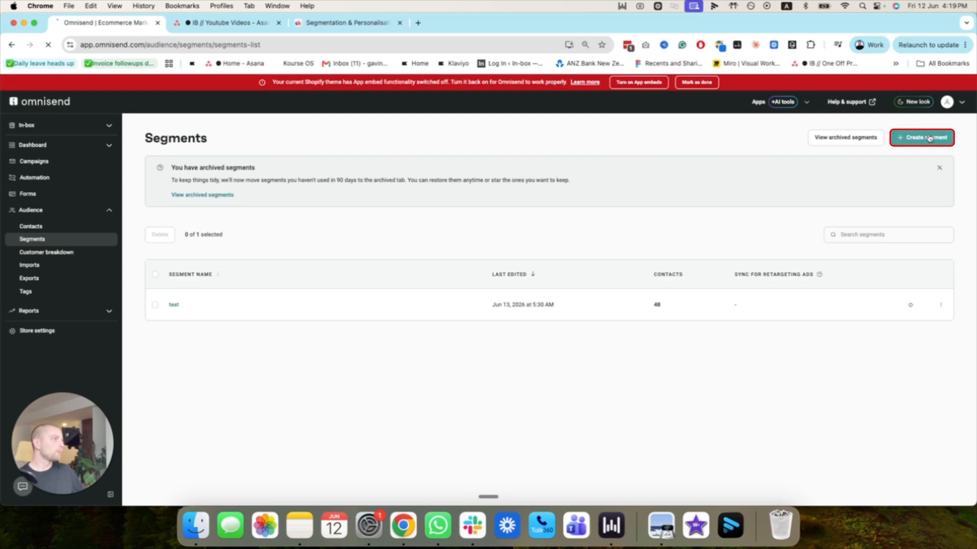
click(929, 137)
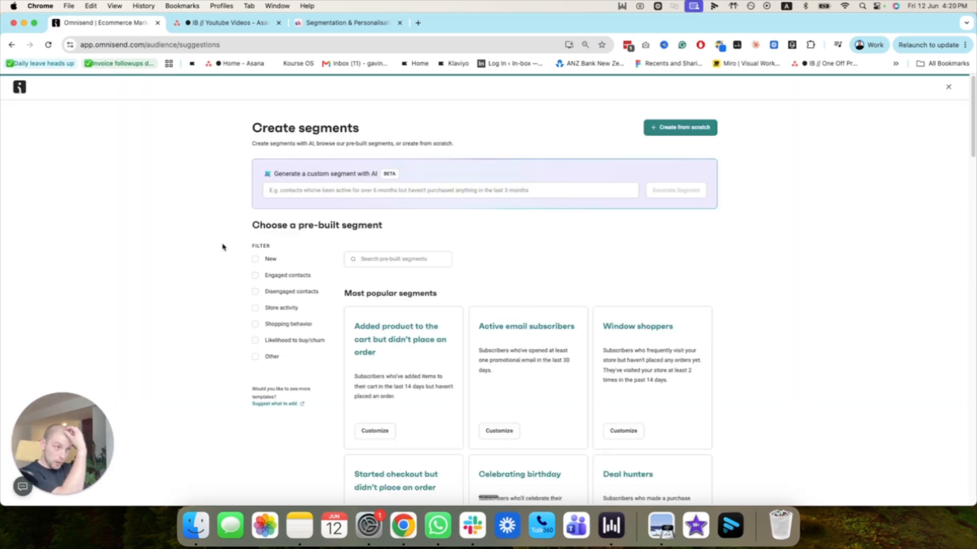
scroll(464, 270, down, 1)
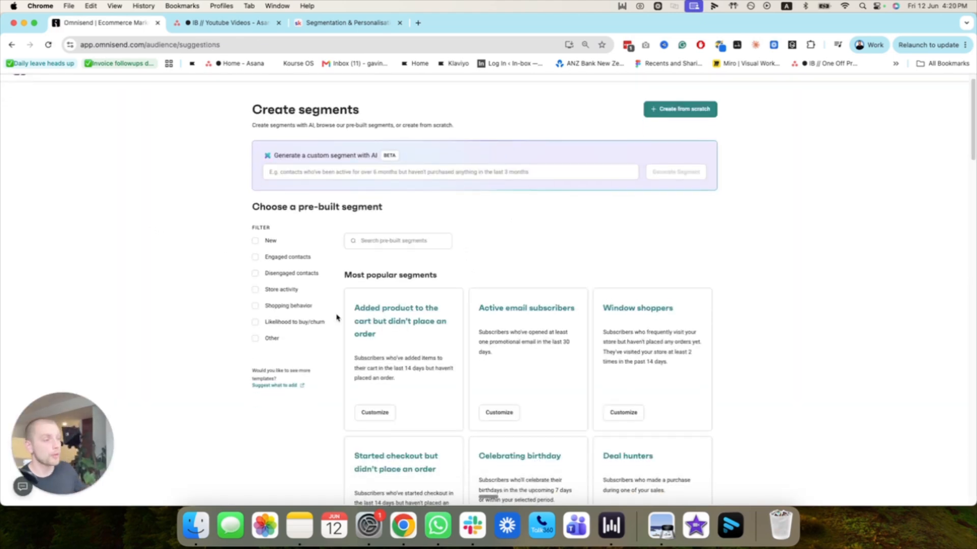
scroll(453, 257, down, 10)
scroll(499, 229, up, 9)
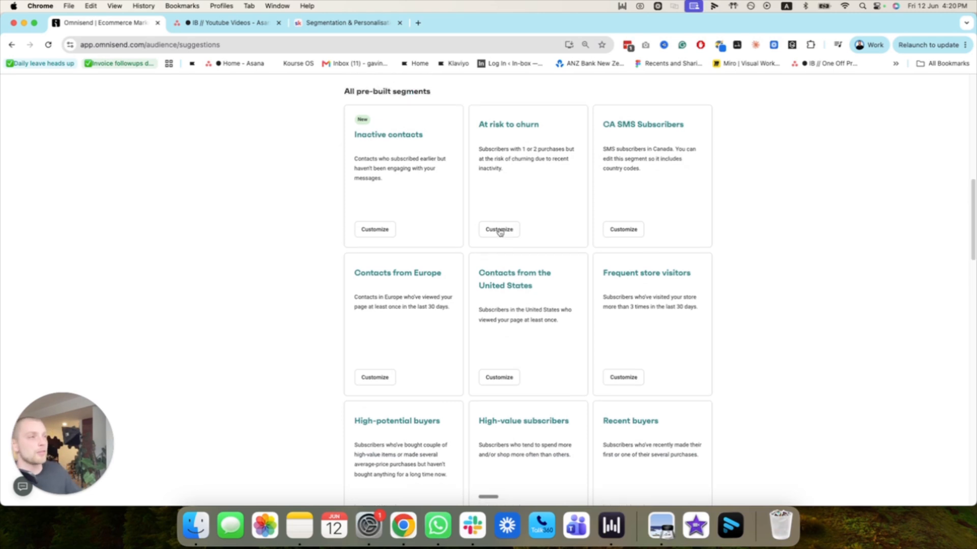
scroll(508, 231, up, 3)
click(662, 128)
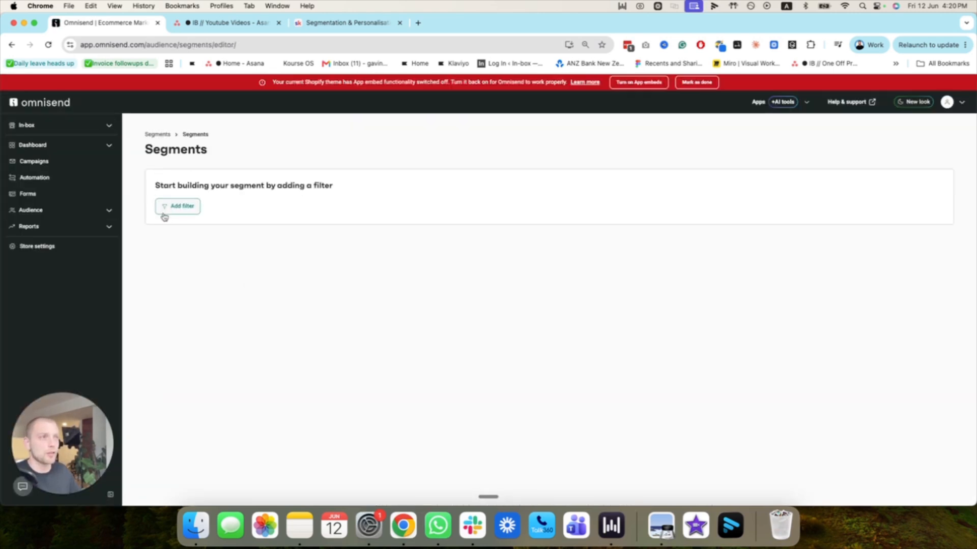
Add a filter for contacts who have Opened message at least 1 time in the last 90 days.
click(174, 210)
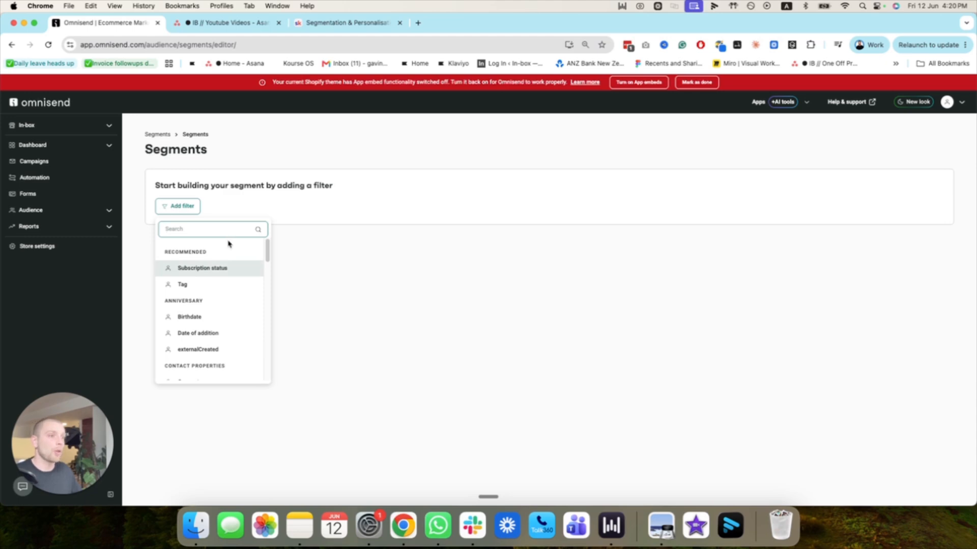
scroll(227, 288, down, 5)
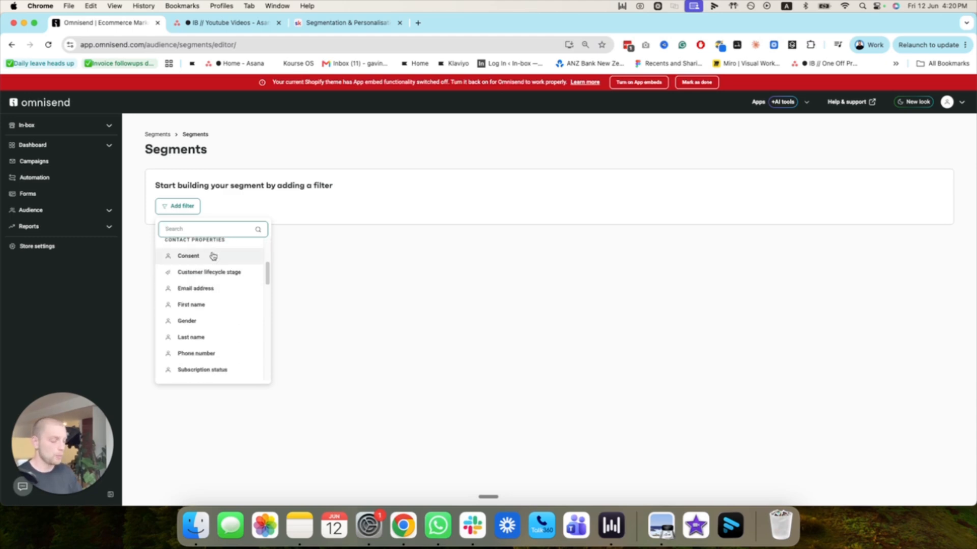
text(open)
click(214, 265)
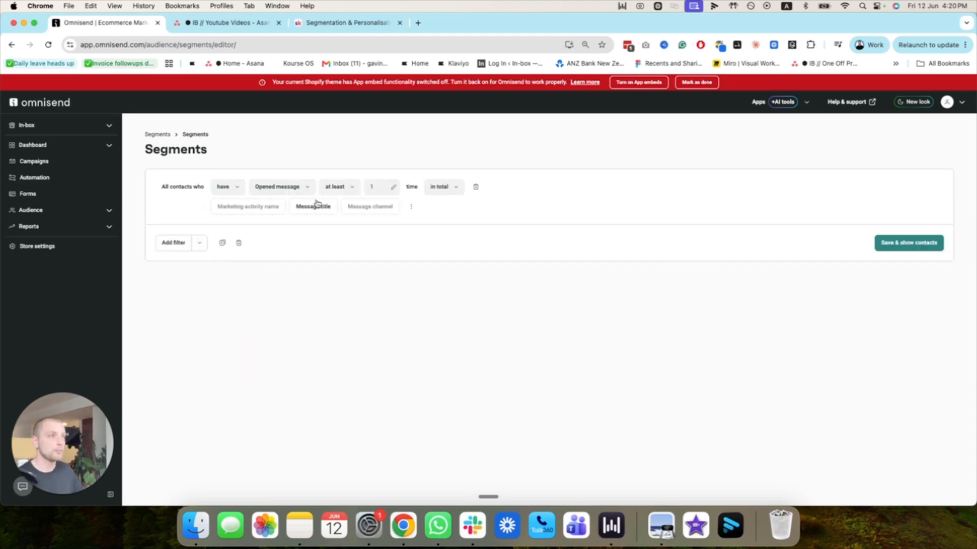
click(447, 187)
click(446, 258)
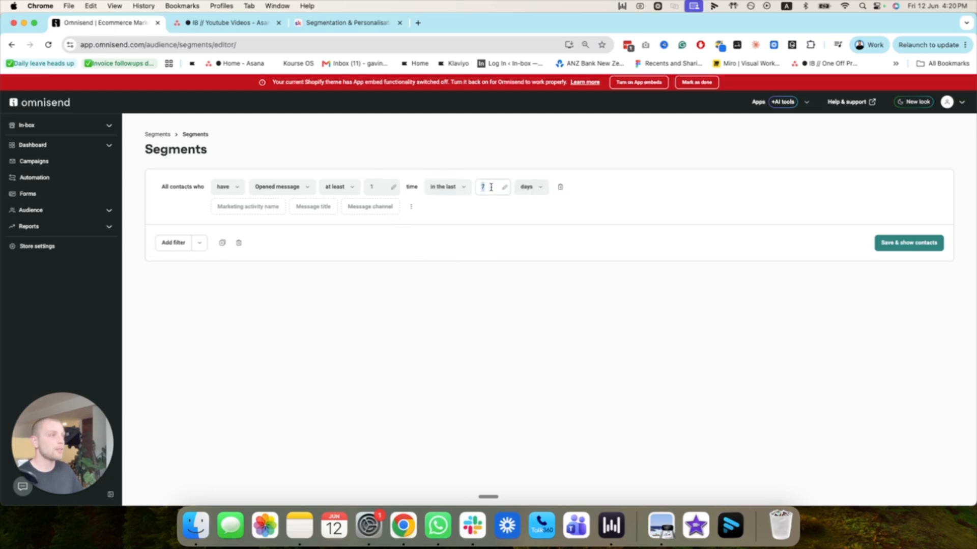
key(BackSpace)
text(90)
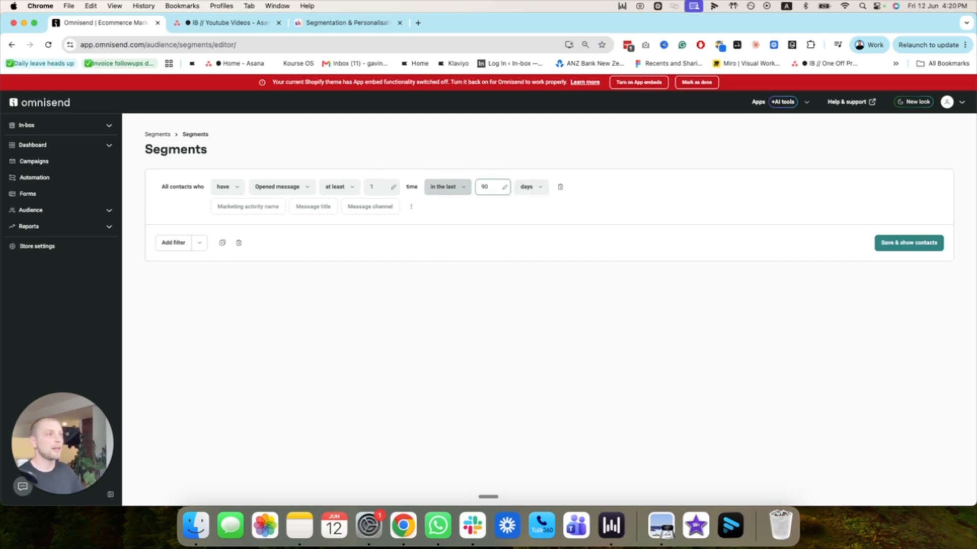
Add a Clicked message filter and join it to the Opened message filter with "or".
click(178, 246)
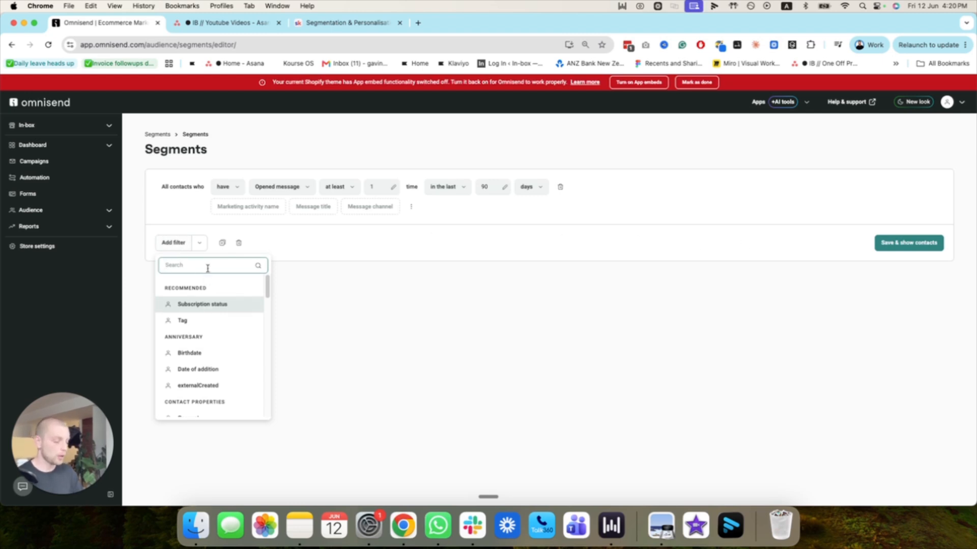
text(click)
click(214, 304)
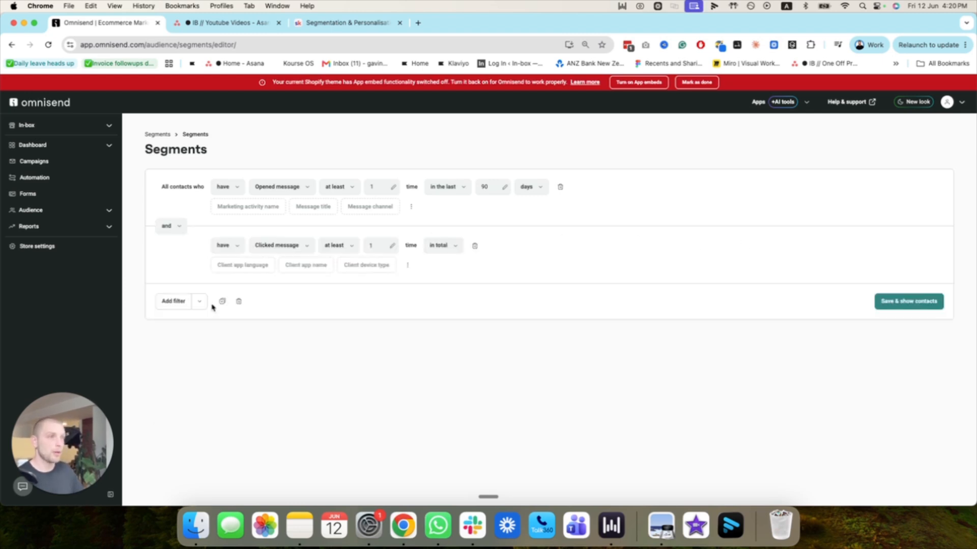
click(168, 226)
click(168, 266)
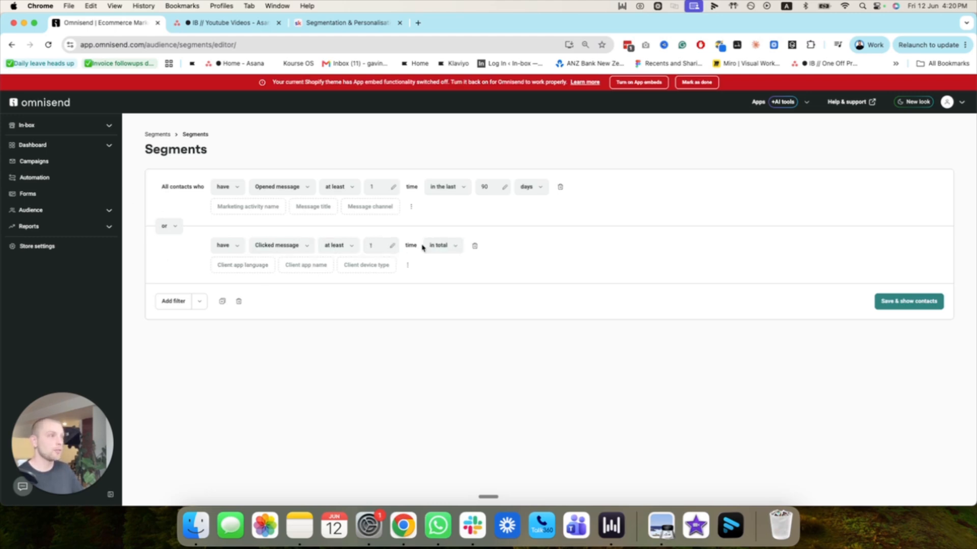
Limit the Clicked message filter's time frame to the last 90 days.
click(436, 252)
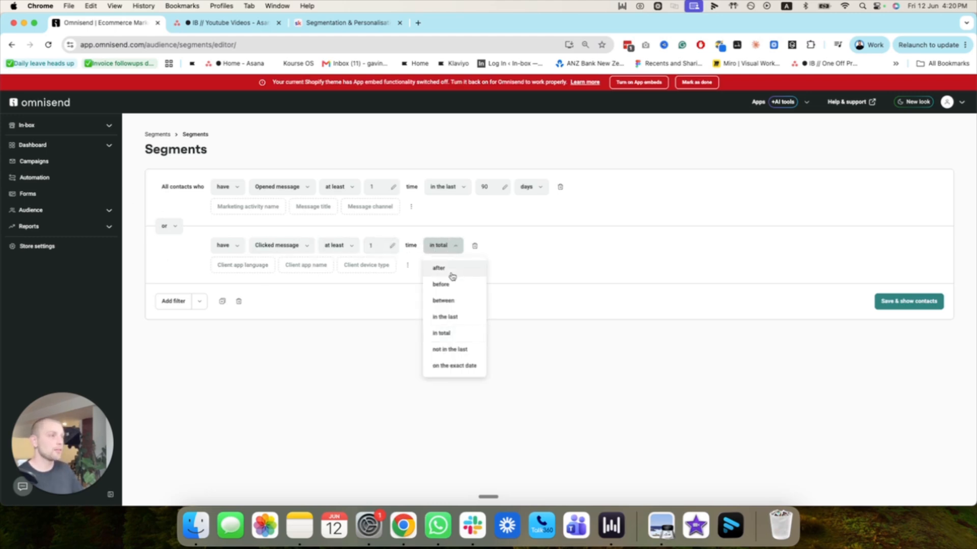
click(451, 322)
click(477, 240)
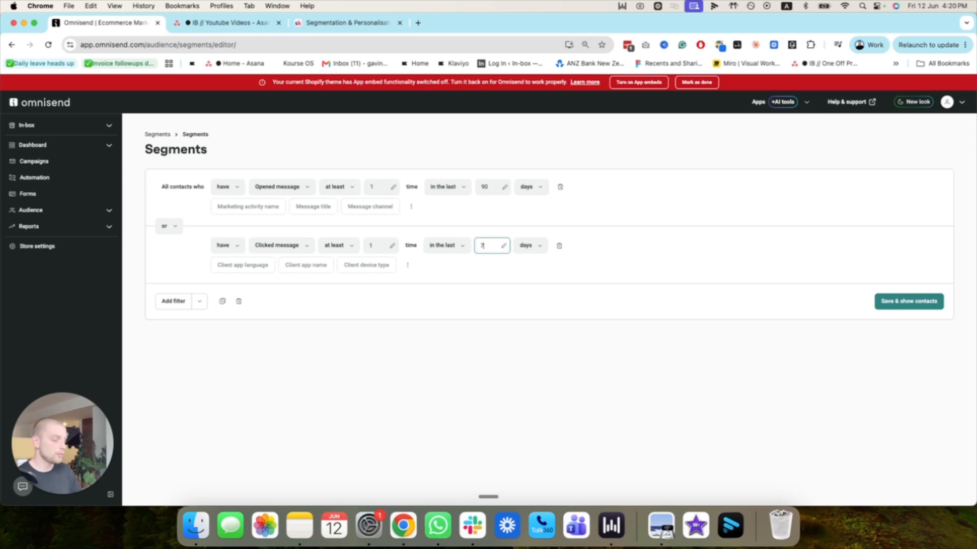
key(BackSpace)
text(90)
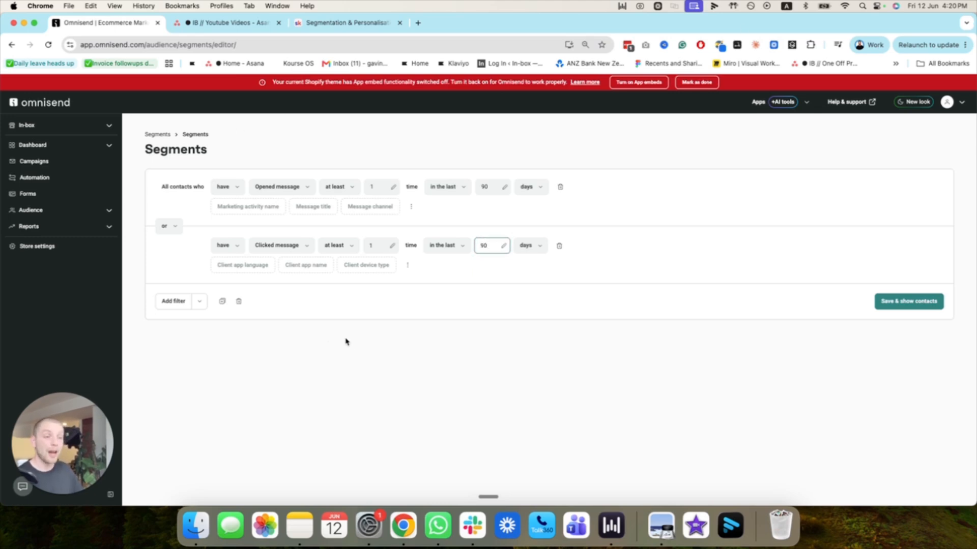
Try adding a Placed order filter to the same group as the message filters.
click(175, 302)
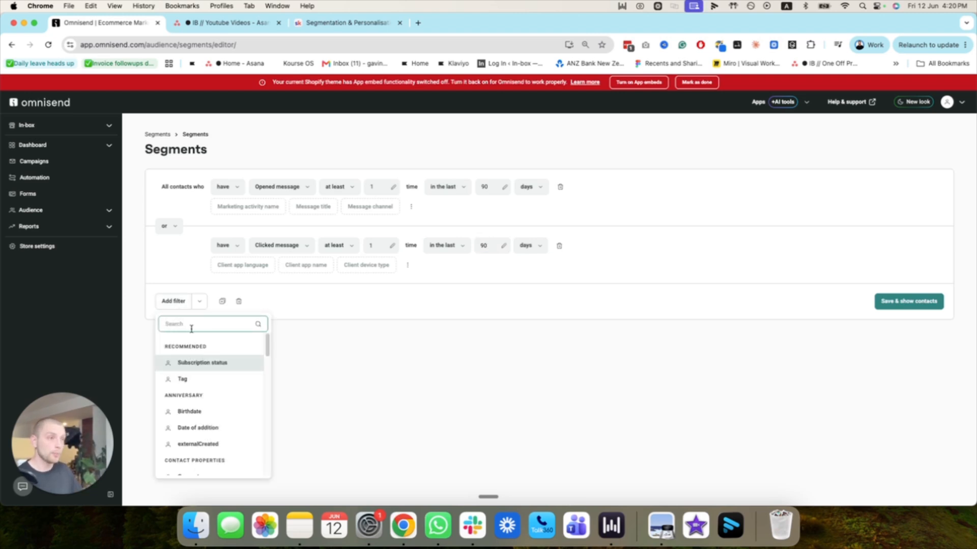
text(placed)
key(Return)
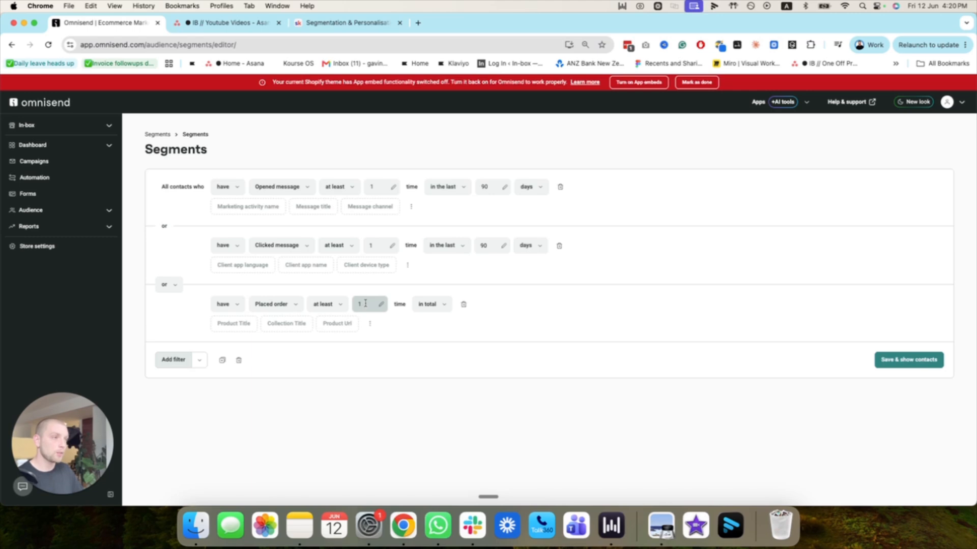
click(426, 304)
click(531, 319)
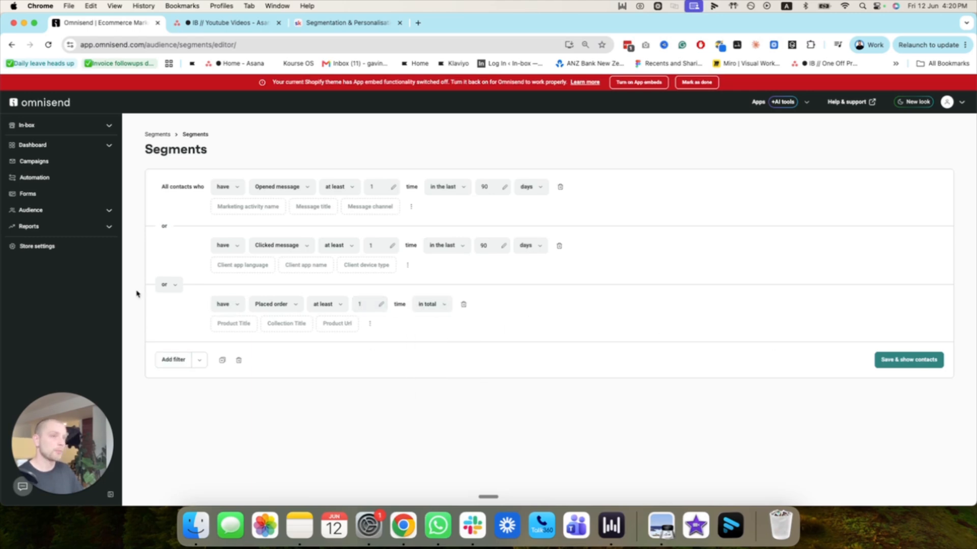
Try "and" as the connector between the filters, restoring "or", and delete the Placed order filter.
click(168, 284)
click(175, 308)
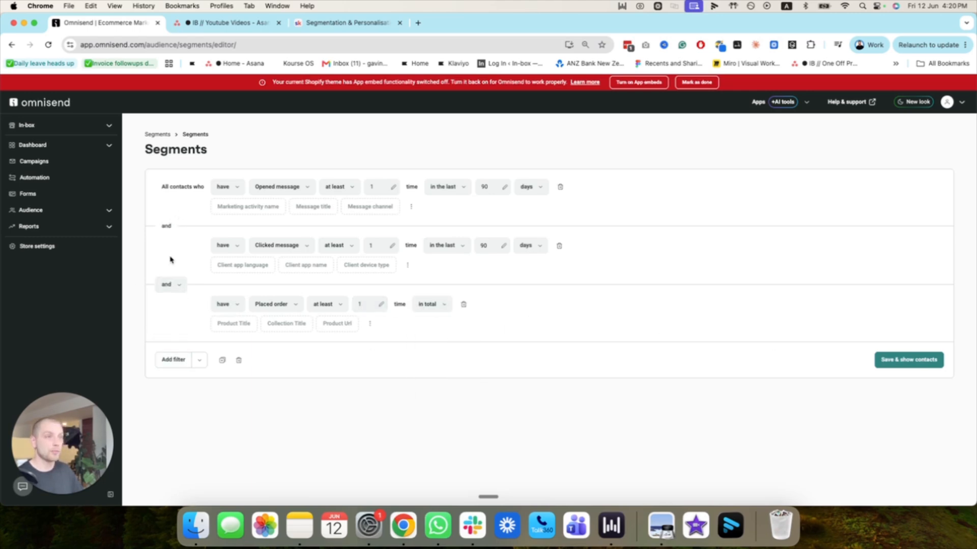
click(168, 284)
click(169, 328)
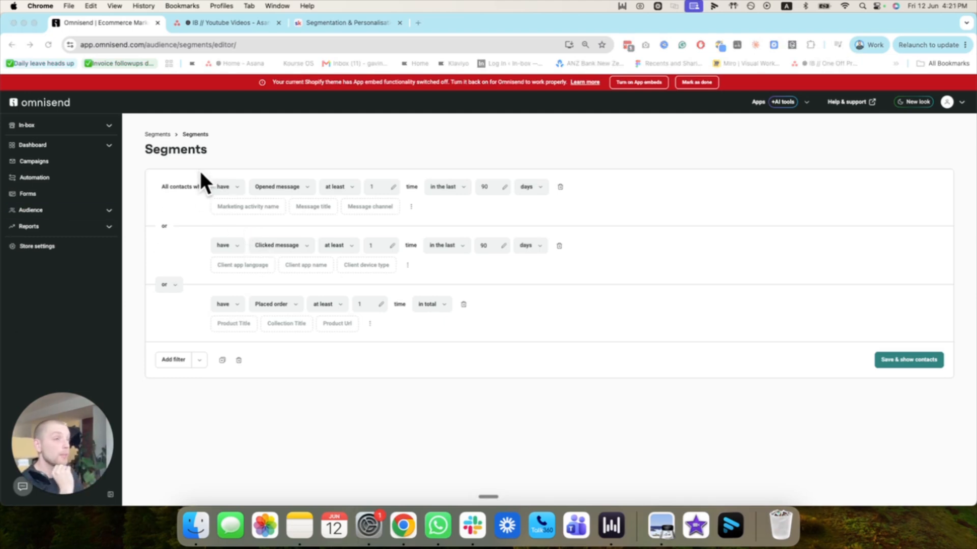
click(174, 283)
click(174, 283)
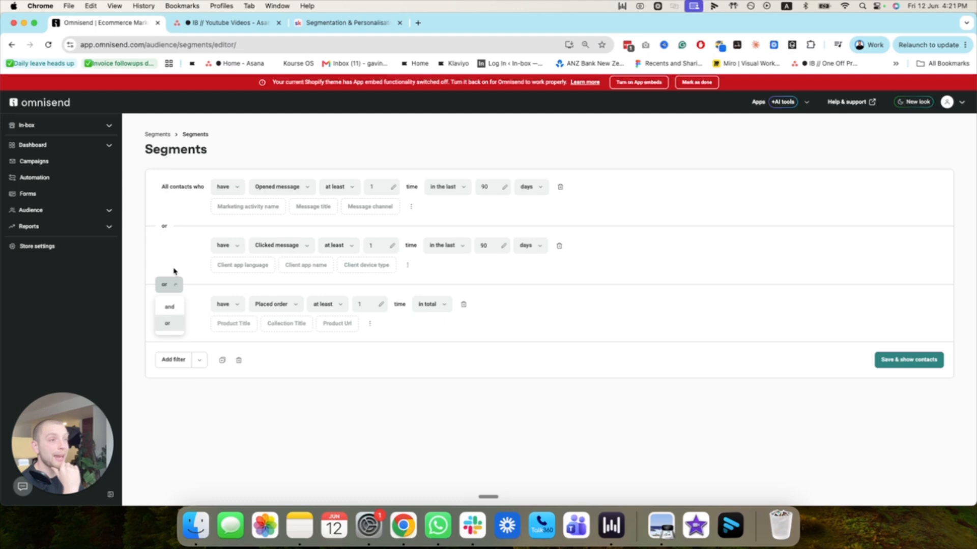
click(170, 306)
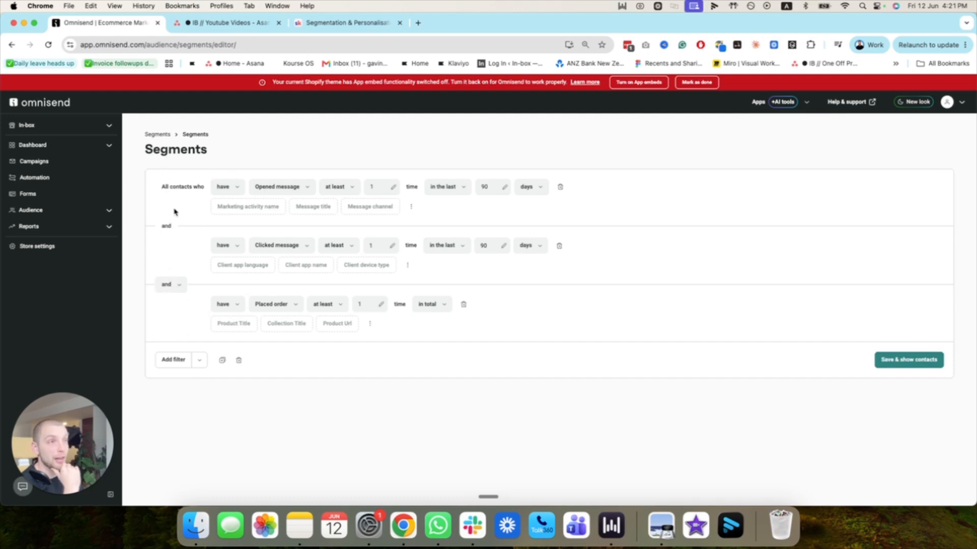
click(171, 285)
click(177, 323)
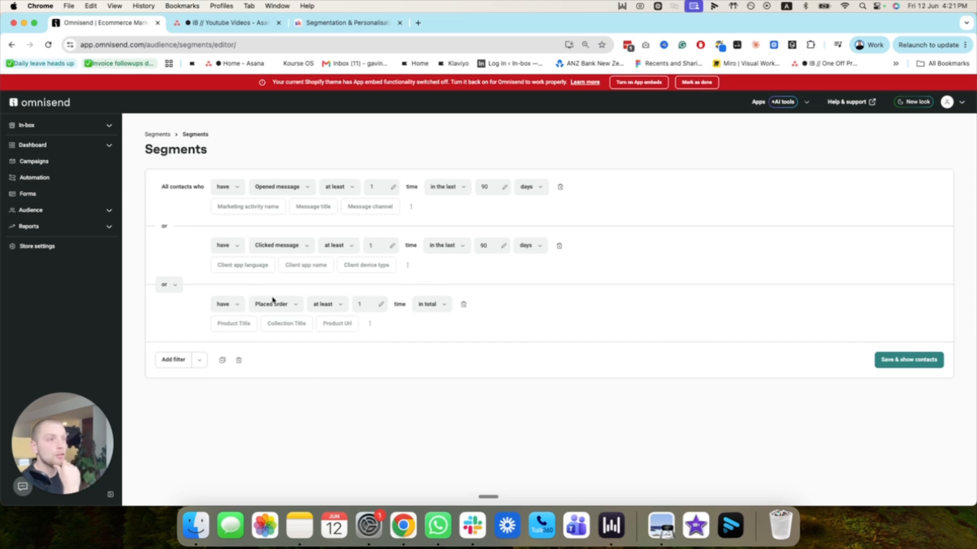
click(464, 304)
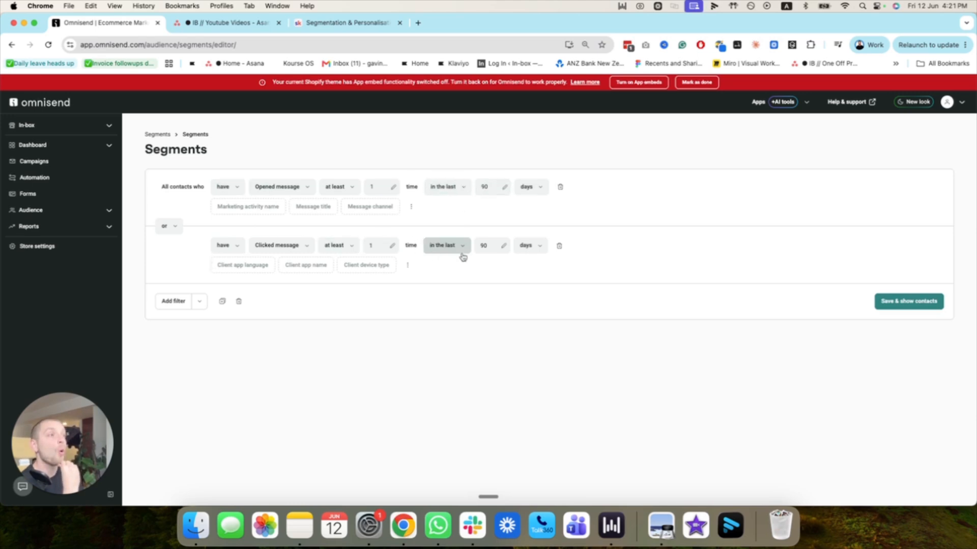
Duplicate the whole filter group and join the two groups with "AND".
click(221, 302)
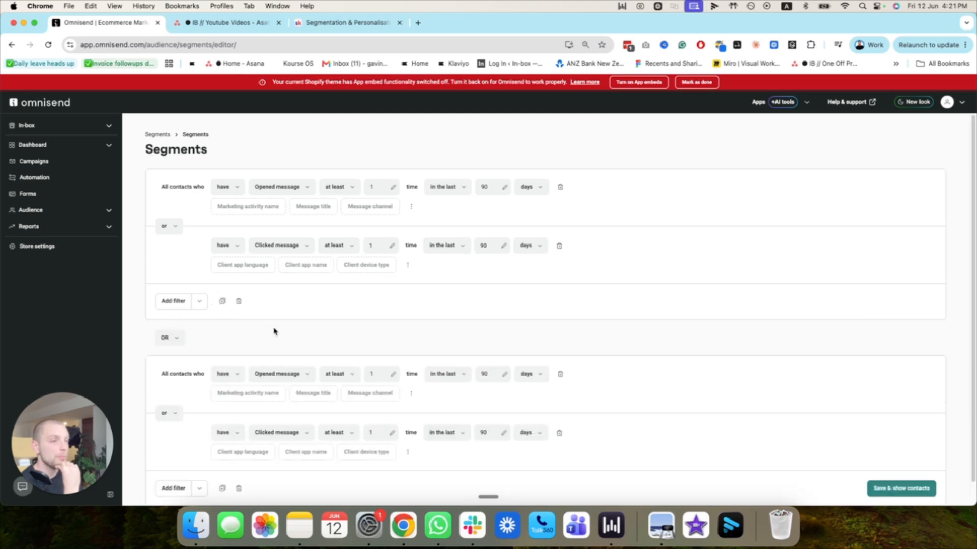
scroll(244, 338, down, 1)
click(170, 314)
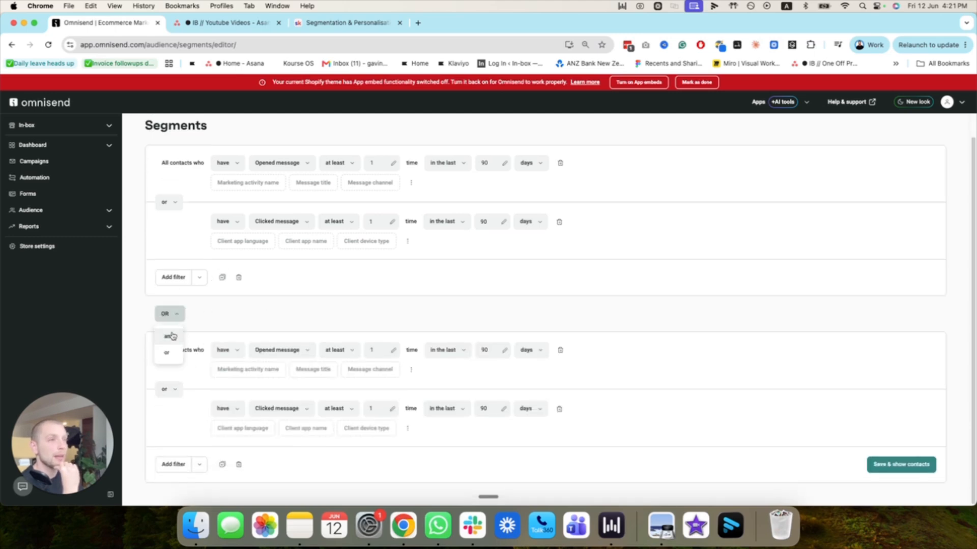
click(170, 336)
Change the second group's Opened message condition to Placed order and delete that group's Clicked message filter.
click(224, 350)
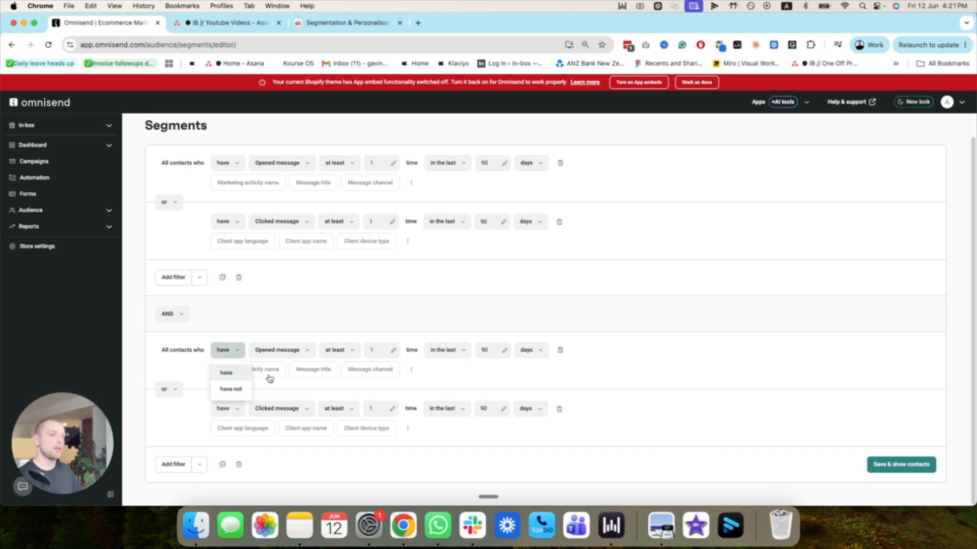
click(239, 373)
click(261, 370)
click(288, 351)
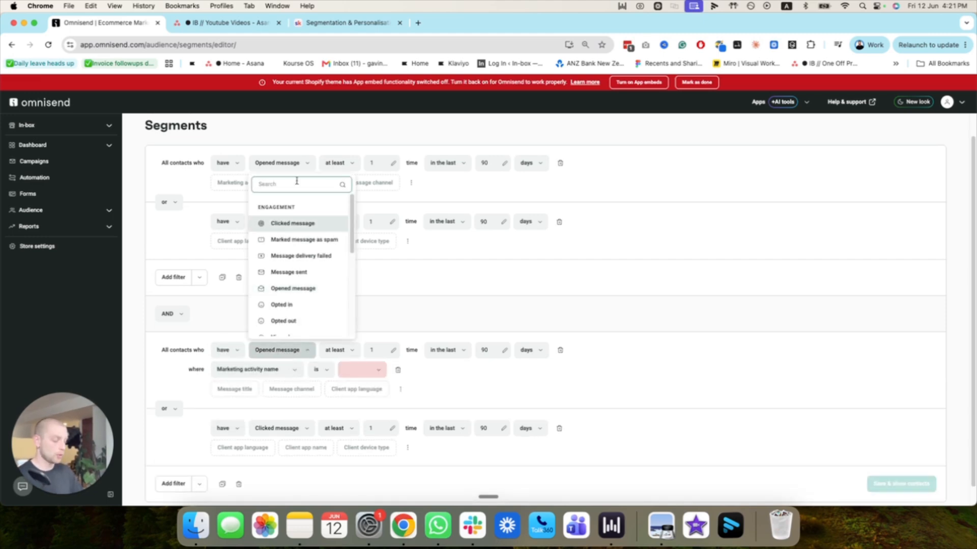
text(place)
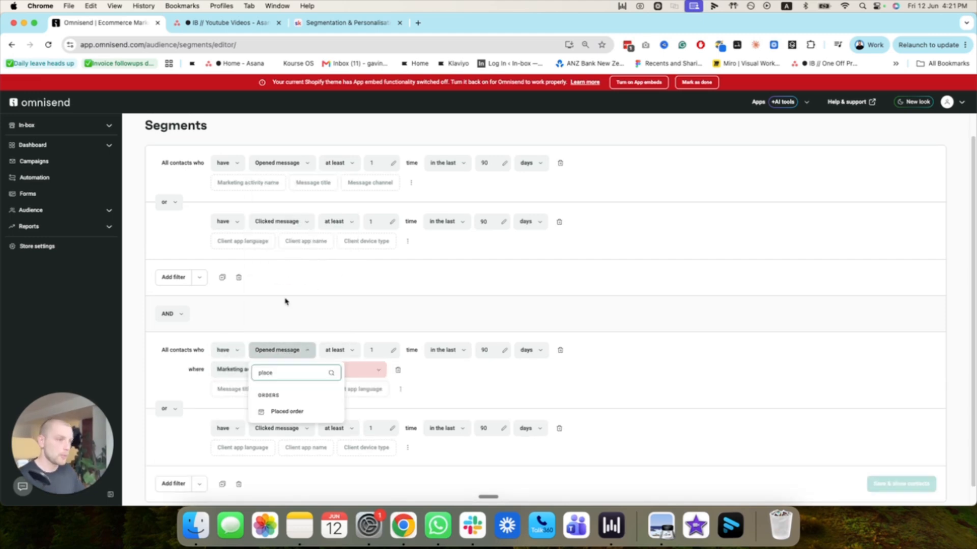
click(285, 411)
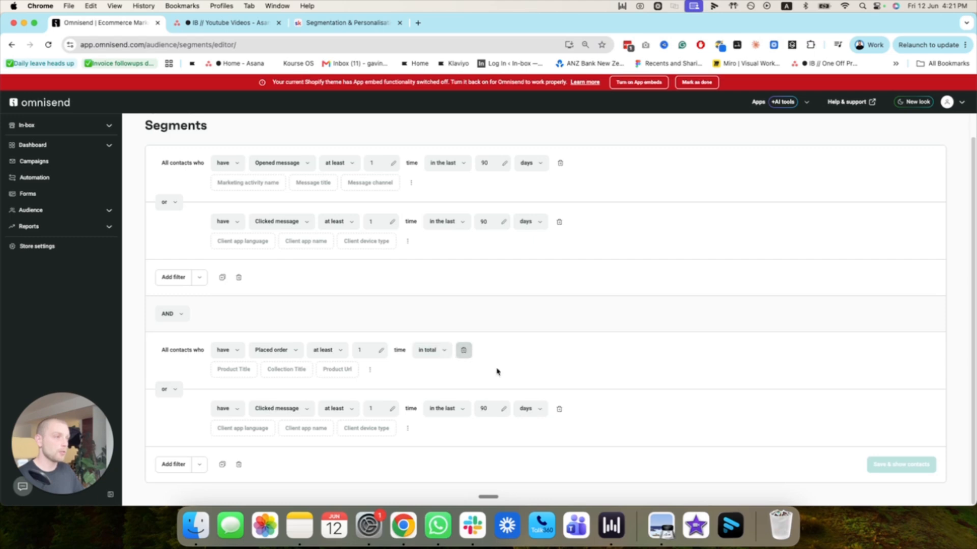
click(559, 408)
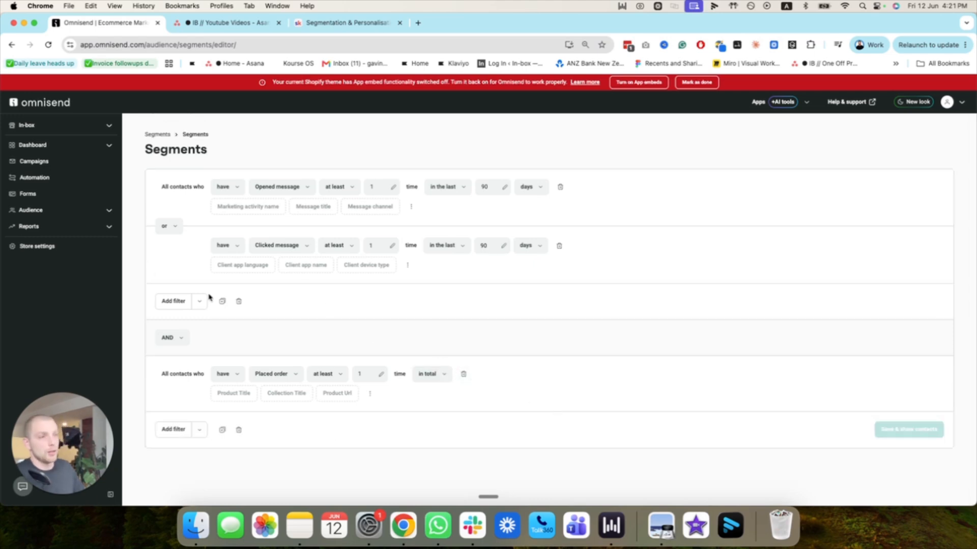
Add a filter to the first group for Subscription status is Subscribed to the Email channel.
click(173, 301)
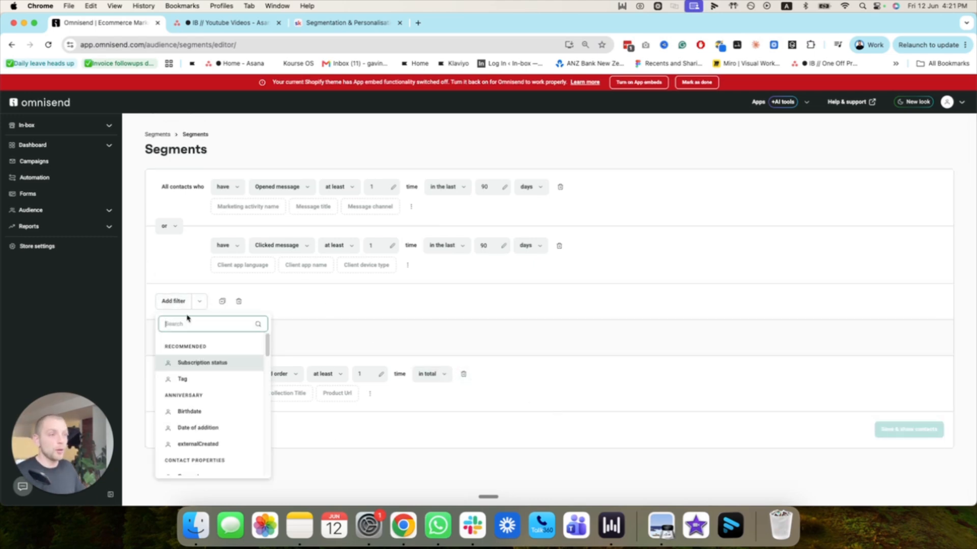
text(sub)
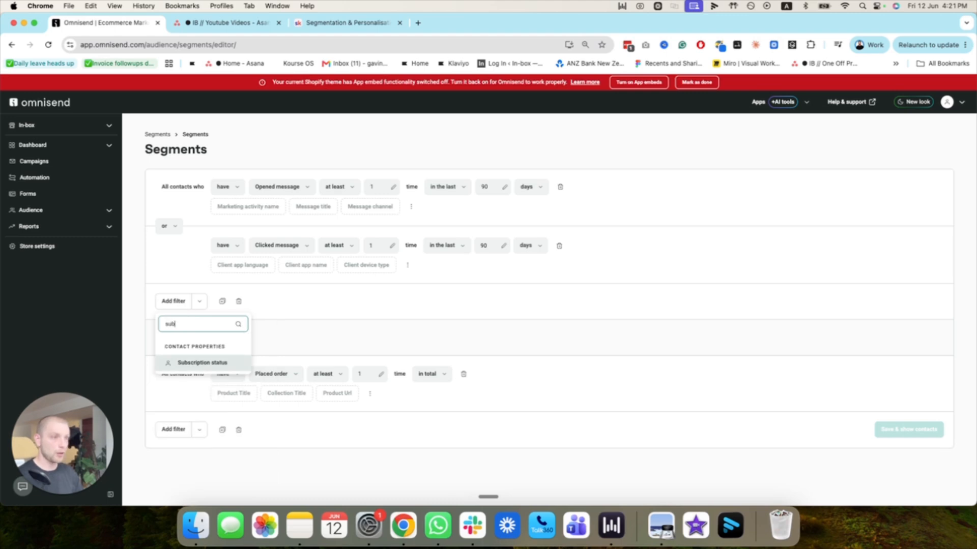
click(190, 368)
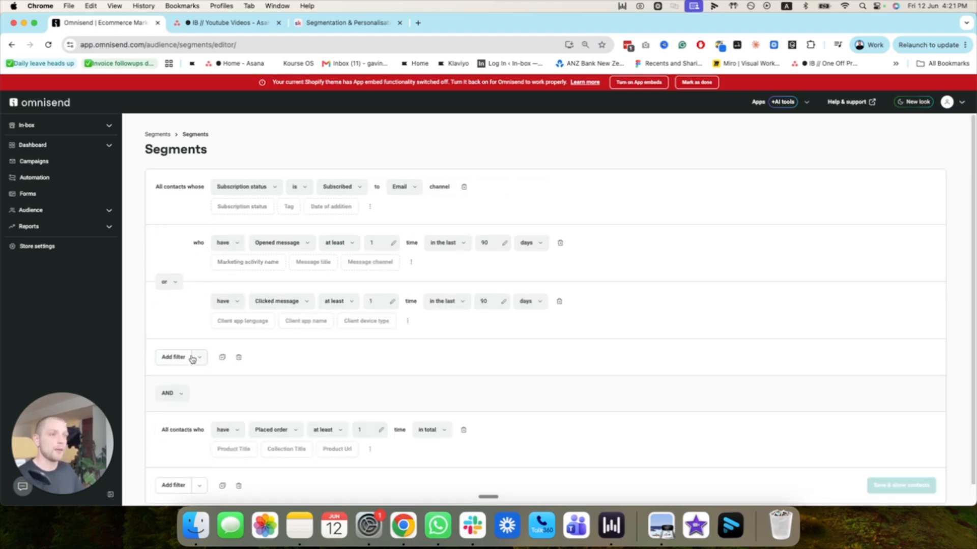
scroll(290, 310, down, 1)
scroll(226, 319, up, 1)
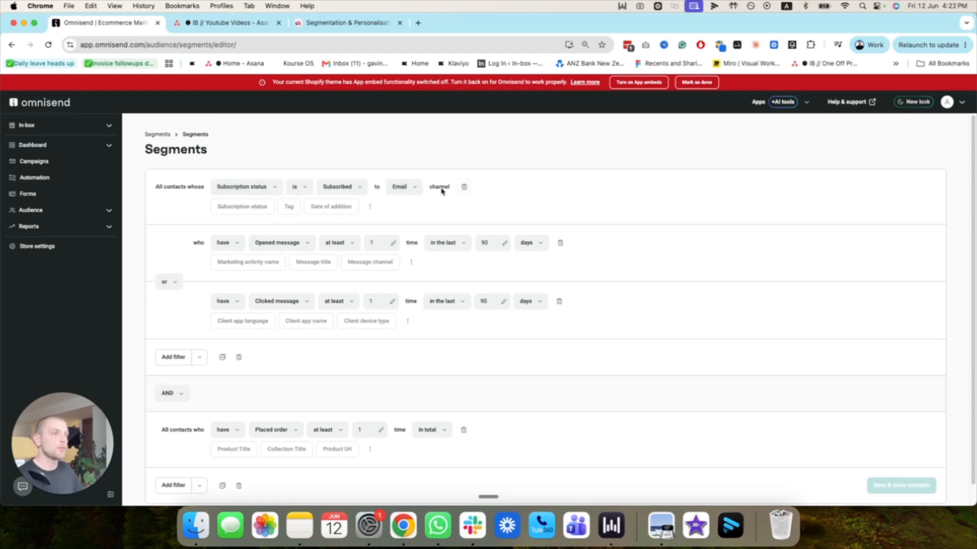
Add a Date of addition condition under the subscription status filter, set to in the last 30 days.
click(331, 206)
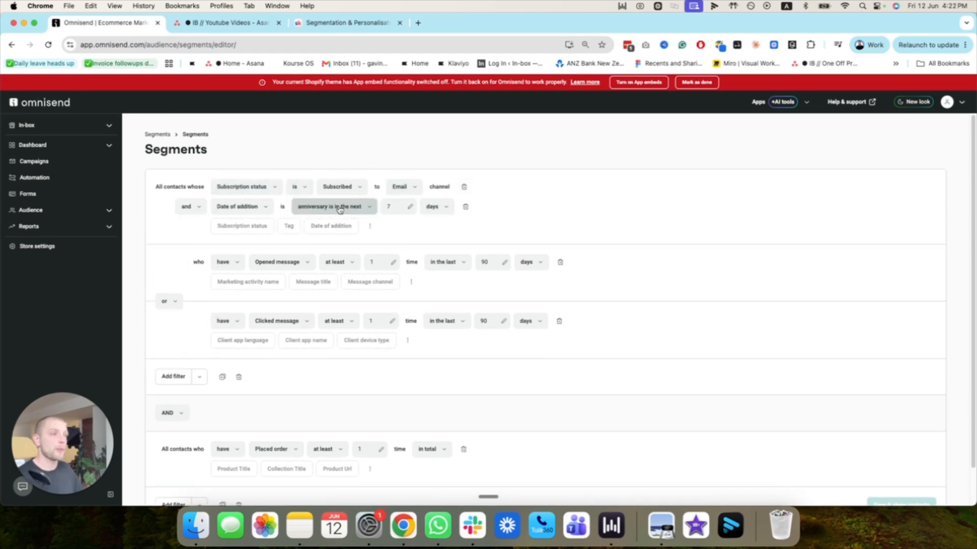
click(338, 211)
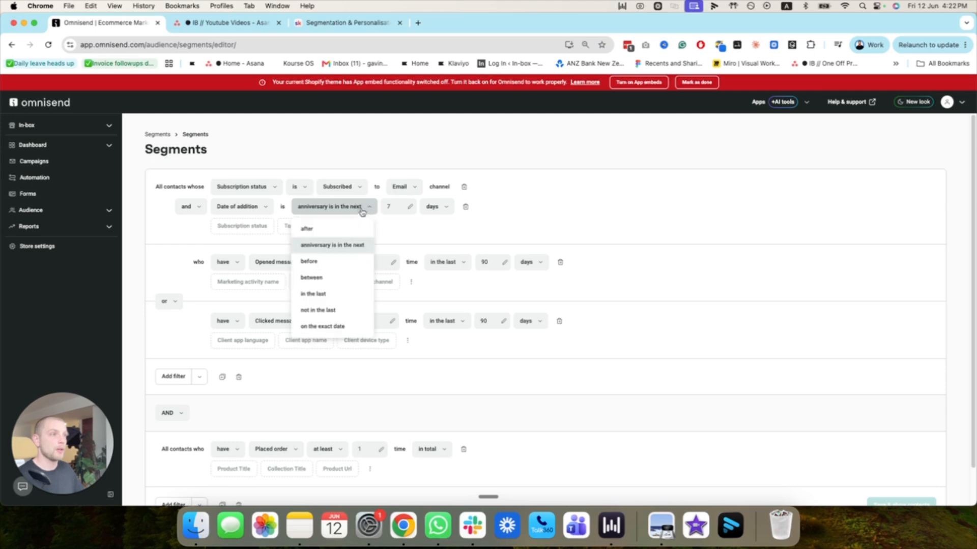
click(332, 293)
click(350, 207)
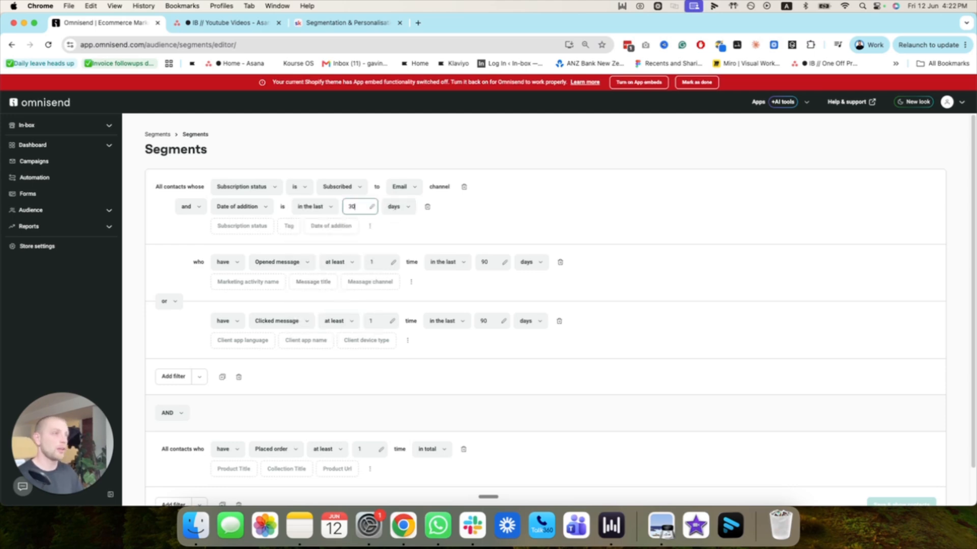
click(518, 216)
Review how the subscription, message and placed-order filters are combined, including the and/or choices between the subscription and date conditions.
scroll(470, 184, down, 1)
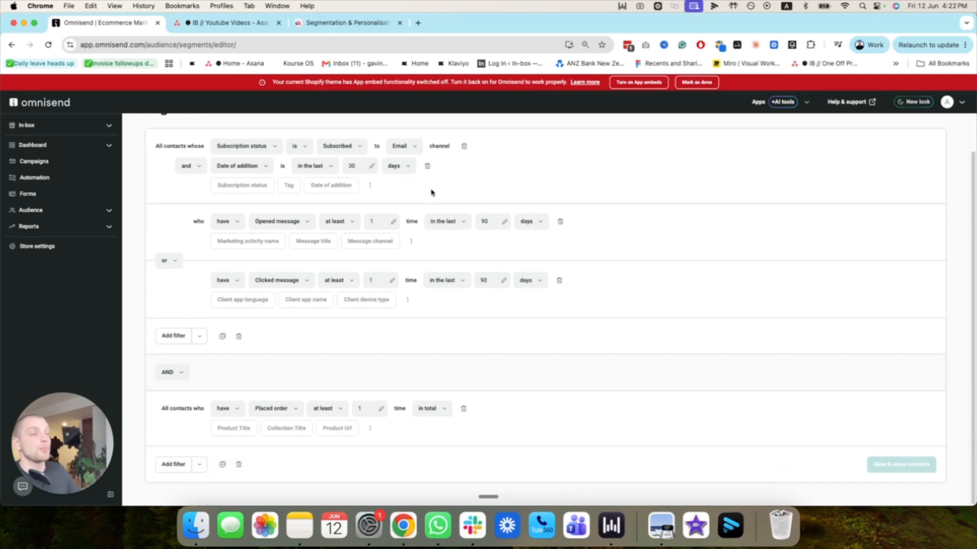
scroll(373, 194, up, 1)
scroll(374, 195, up, 1)
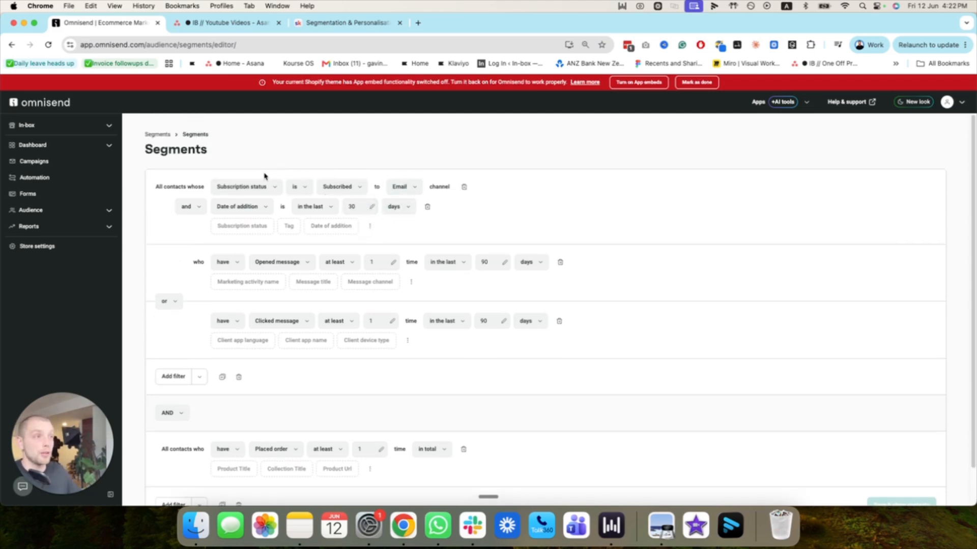
click(190, 206)
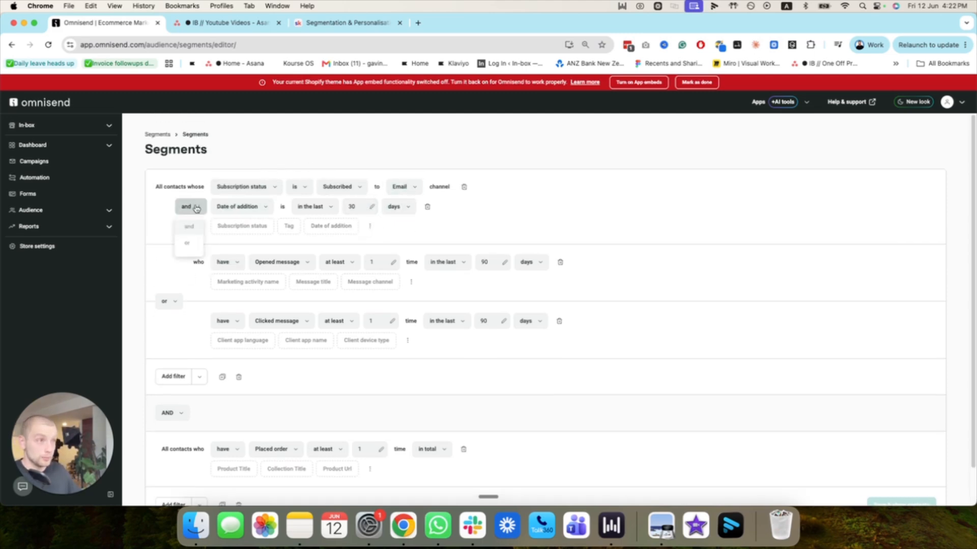
click(534, 221)
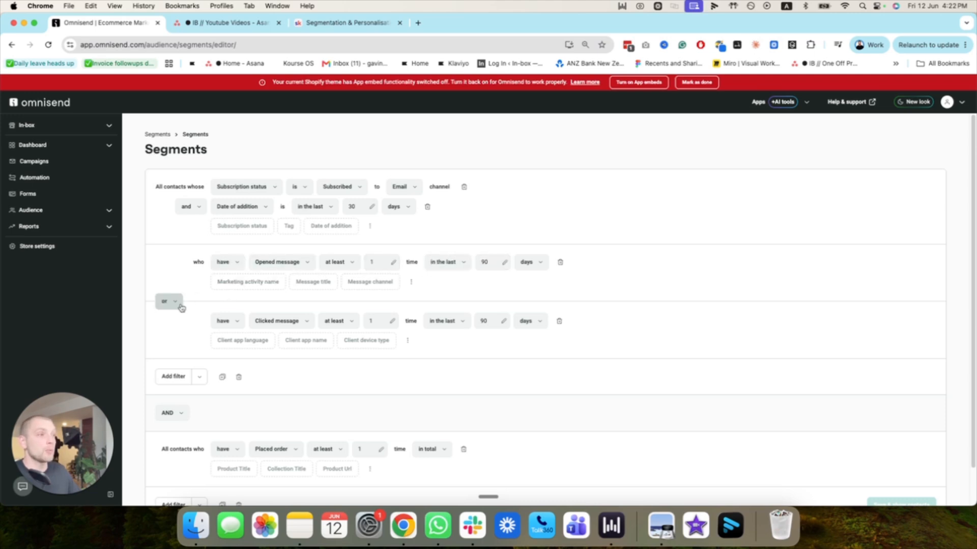
scroll(185, 332, down, 2)
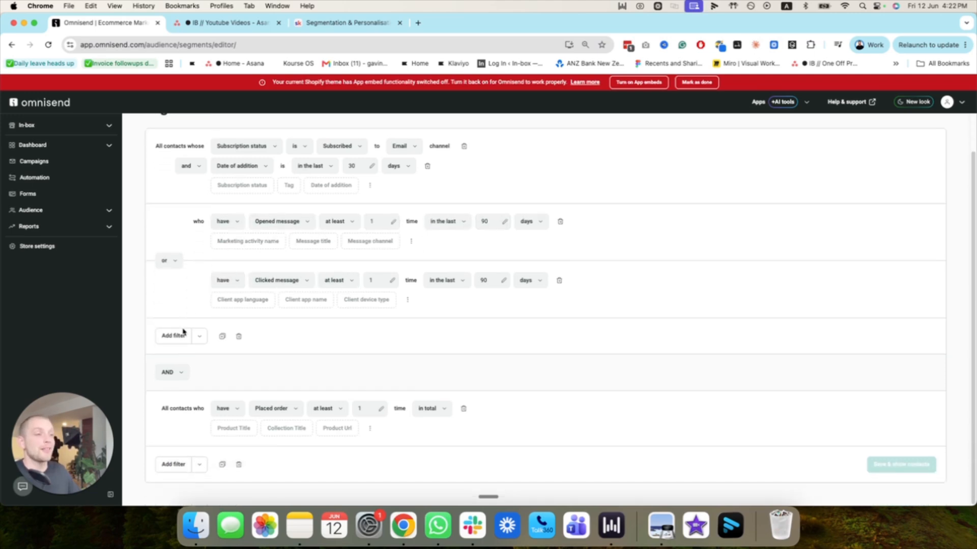
scroll(356, 356, up, 2)
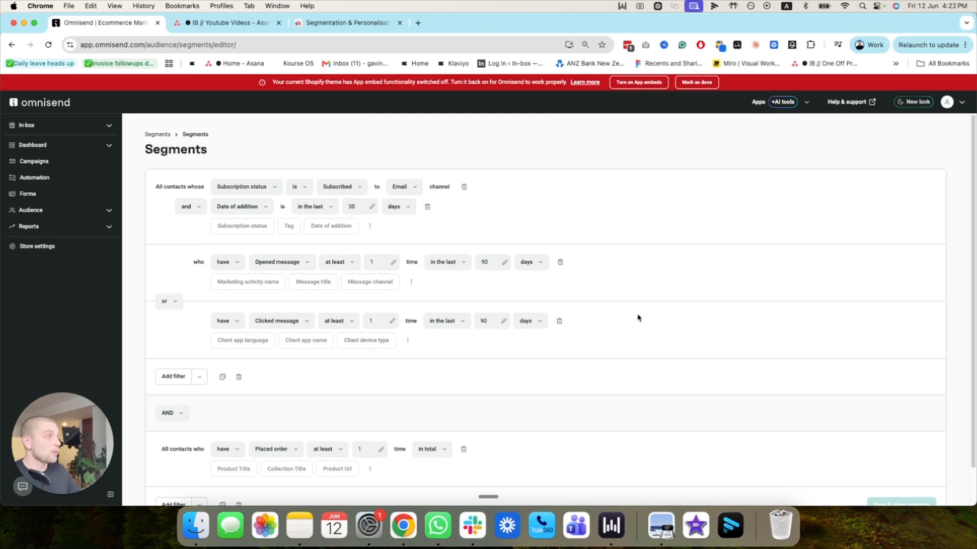
scroll(639, 321, down, 2)
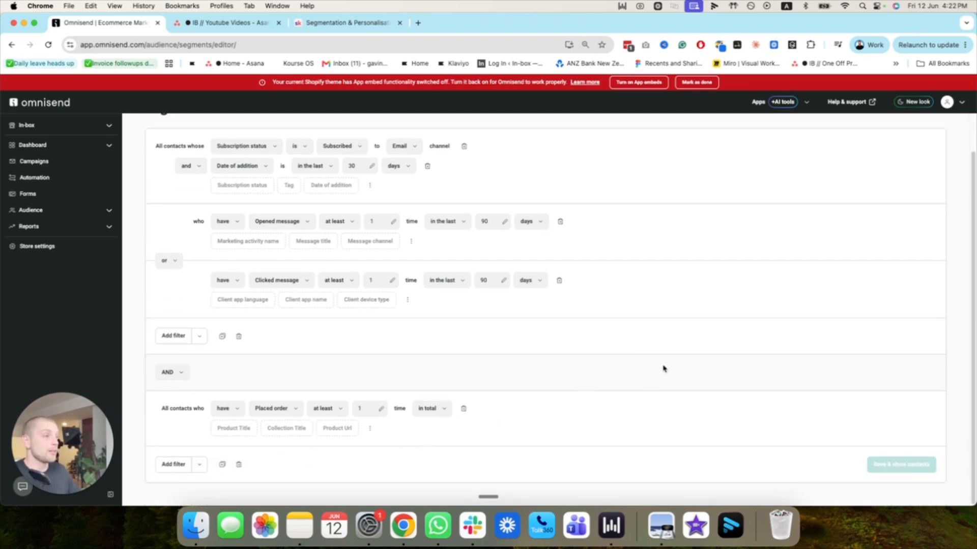
scroll(483, 233, up, 2)
scroll(382, 357, down, 2)
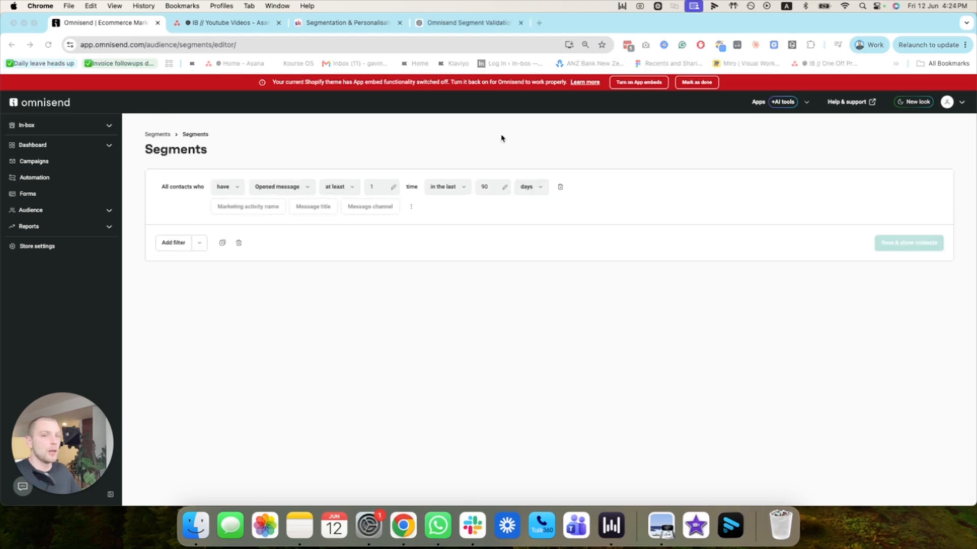
Leave the segment editor without saving and go to the list of audience segments.
click(900, 243)
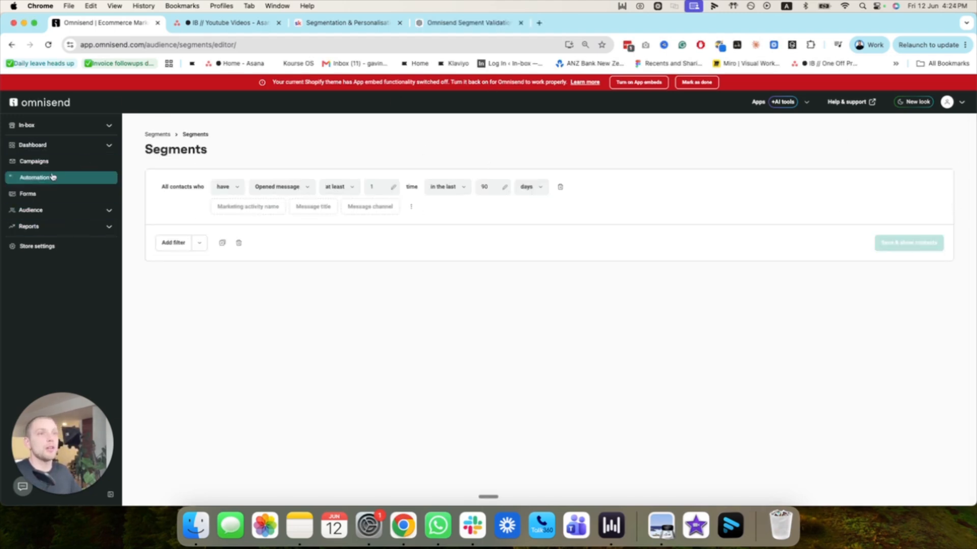
click(51, 210)
click(46, 239)
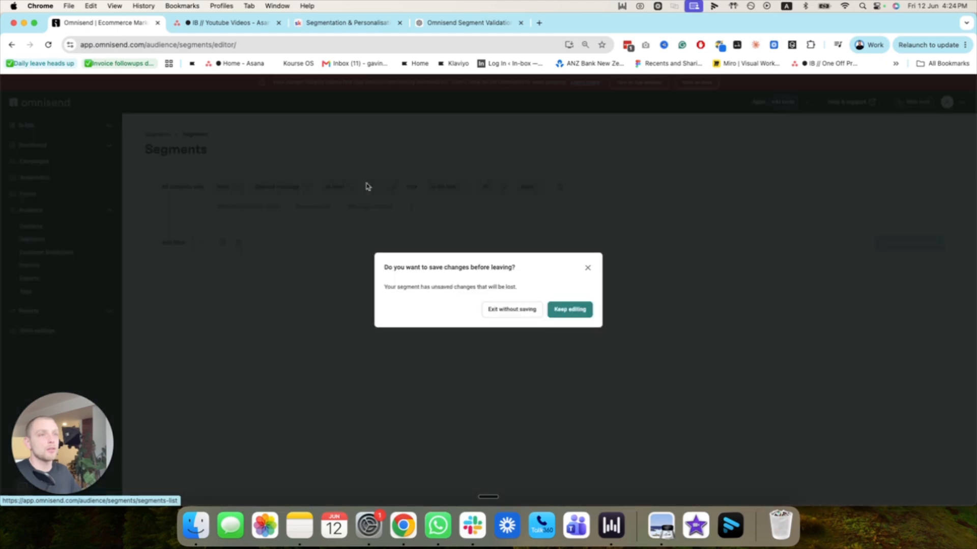
click(508, 314)
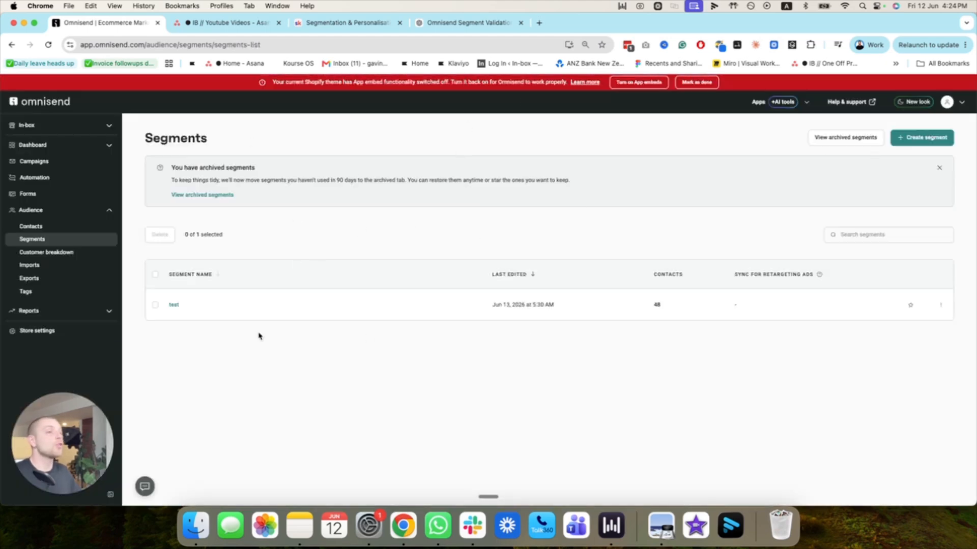
Open the "test" segment and review its filter groups and the contacts it contains.
click(174, 305)
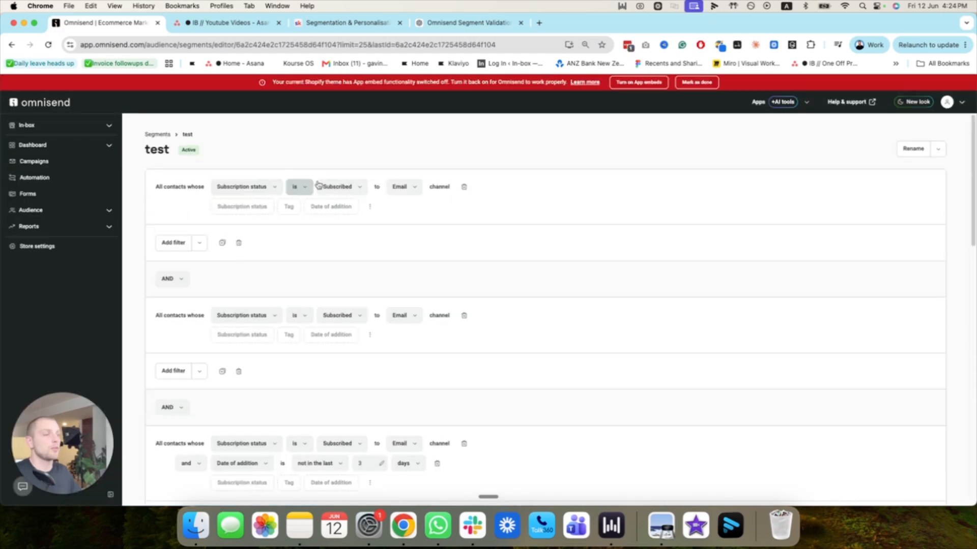
scroll(403, 203, down, 6)
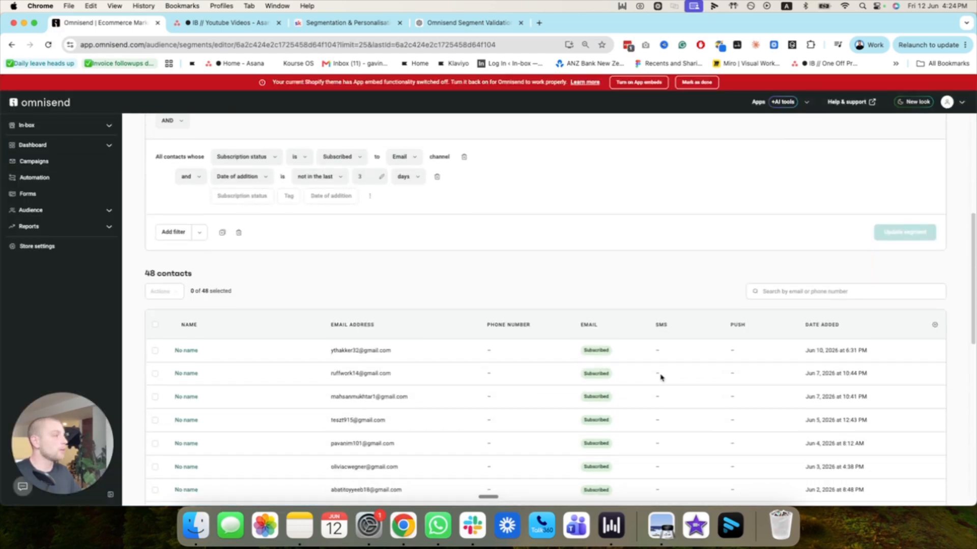
scroll(376, 257, up, 4)
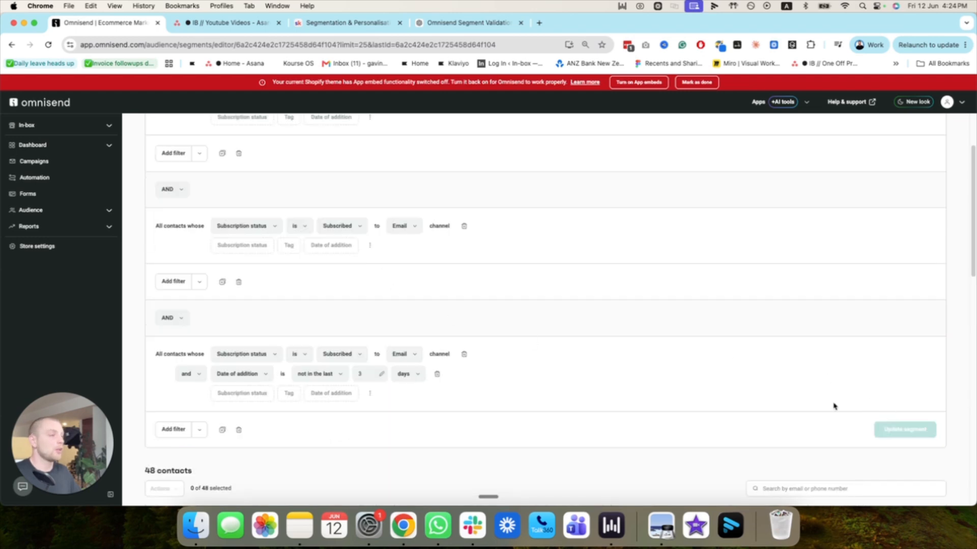
scroll(834, 406, down, 1)
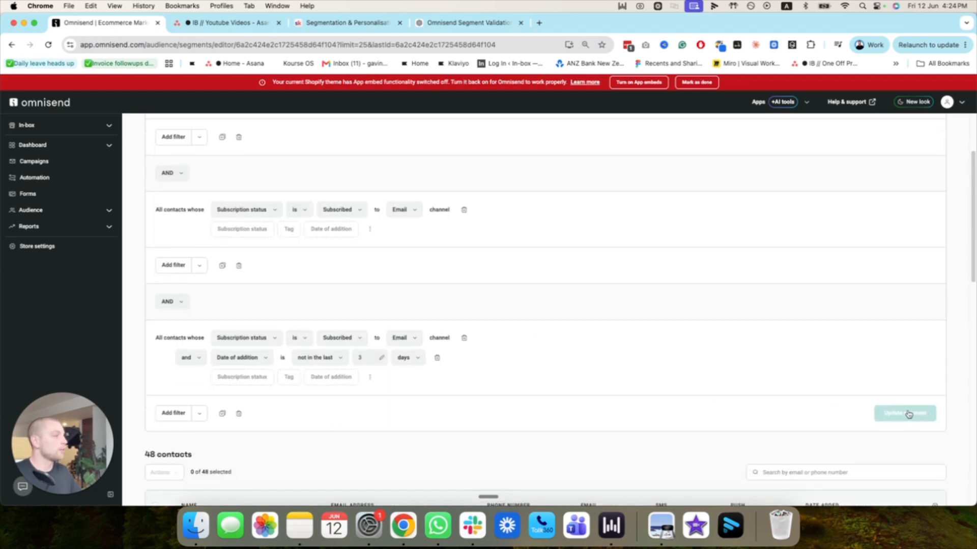
scroll(498, 307, up, 3)
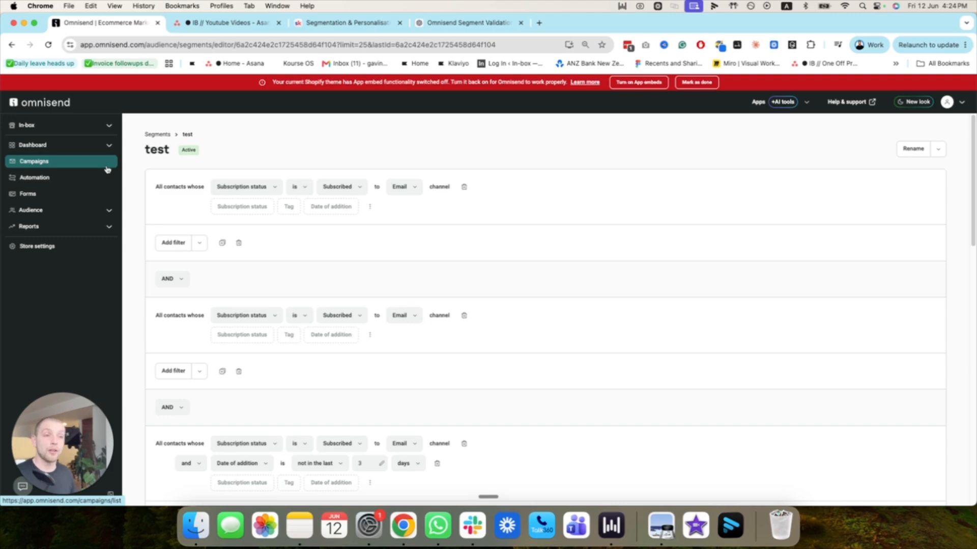
Switch to the Segmentation & Personalisation lesson in Skool and the IB // Youtube Videos task list in Asana.
click(390, 23)
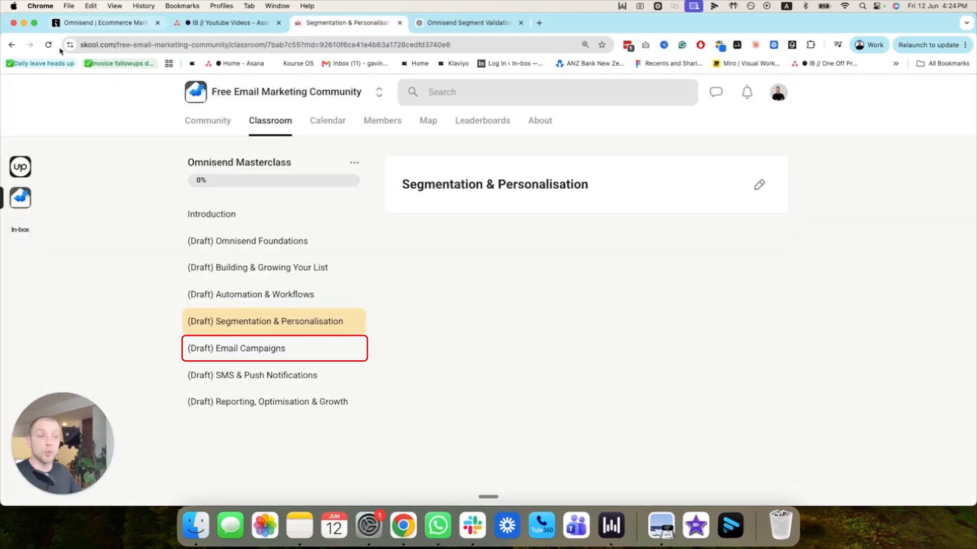
click(223, 22)
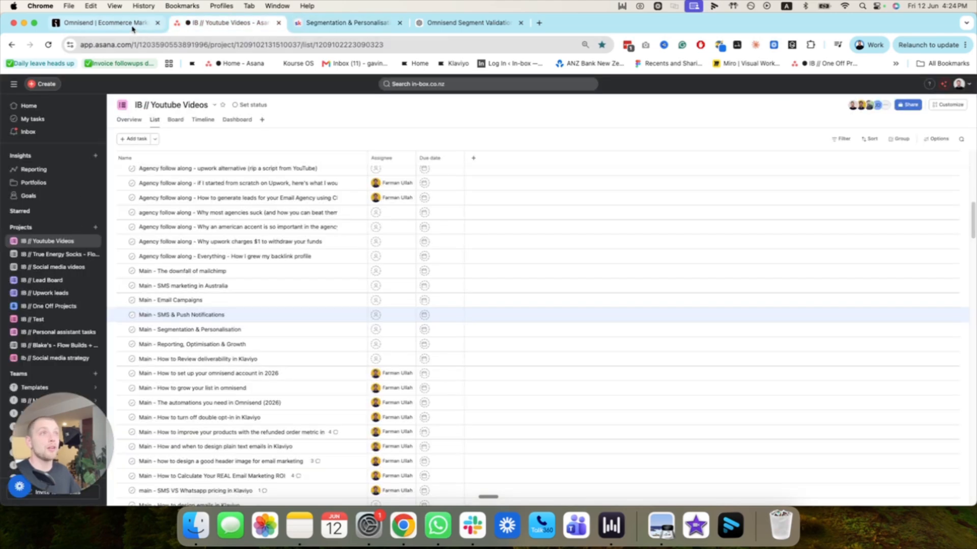